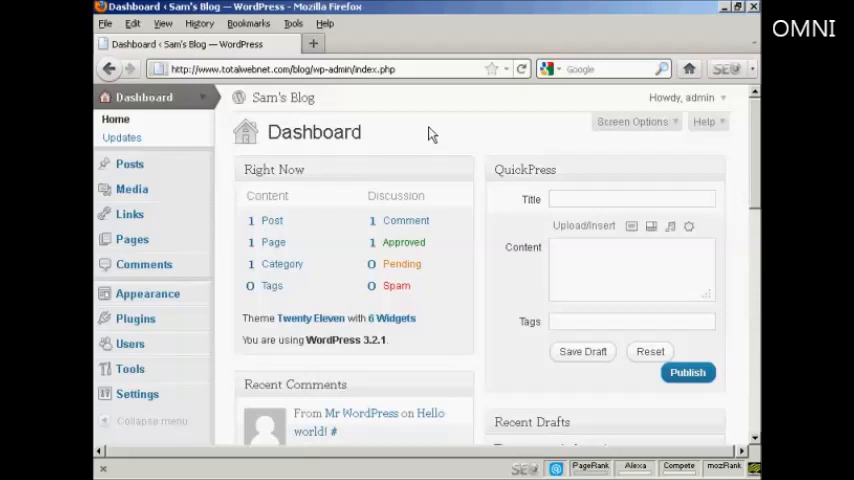
Go to Posts and begin a new post with Add New.
click(131, 166)
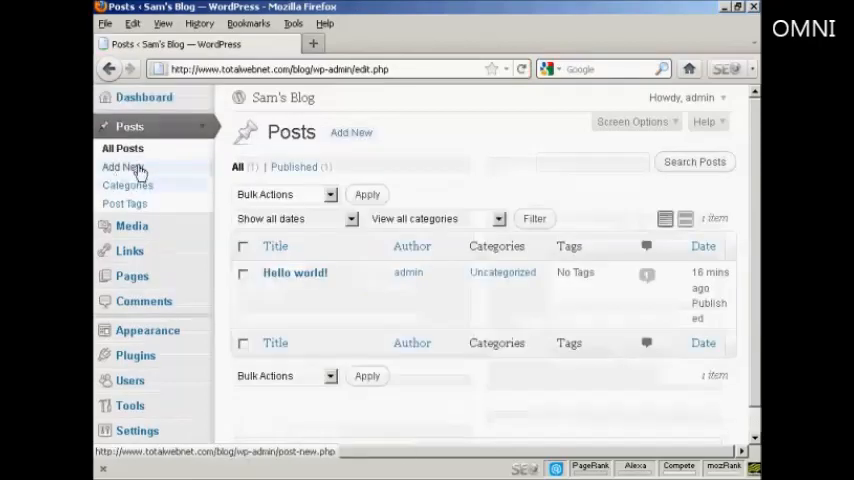
click(123, 167)
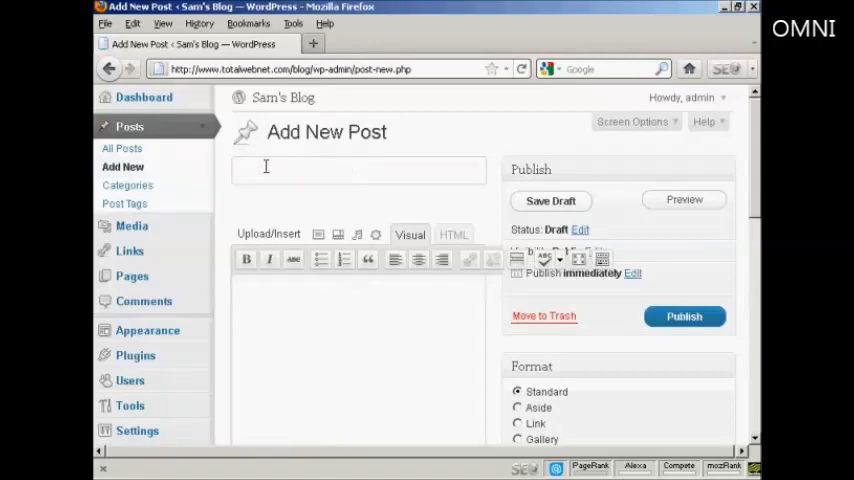
text(All Ab)
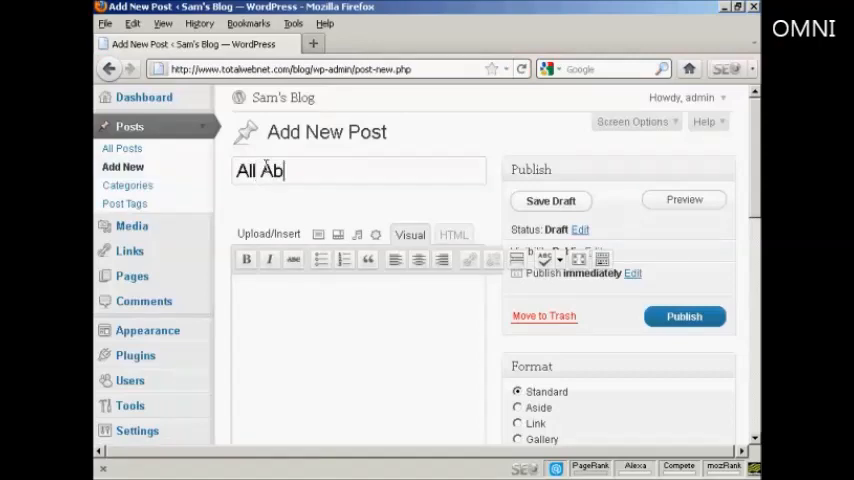
text(out Sam)
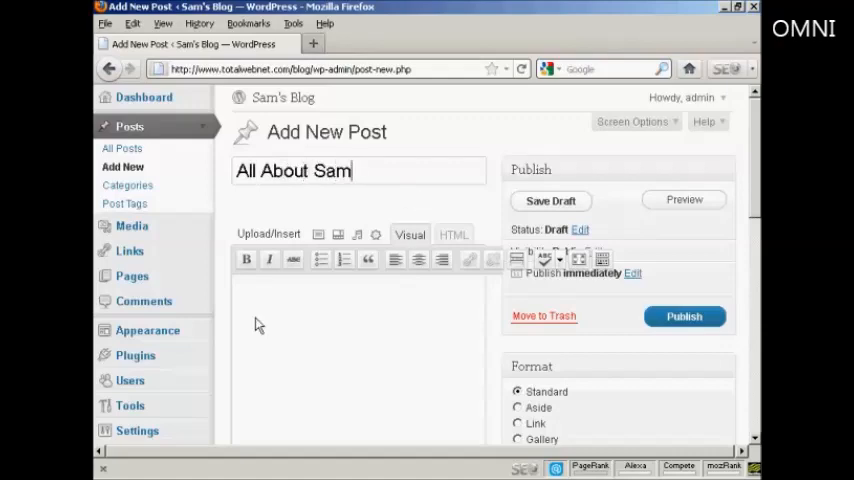
scroll(420, 310, down, 2)
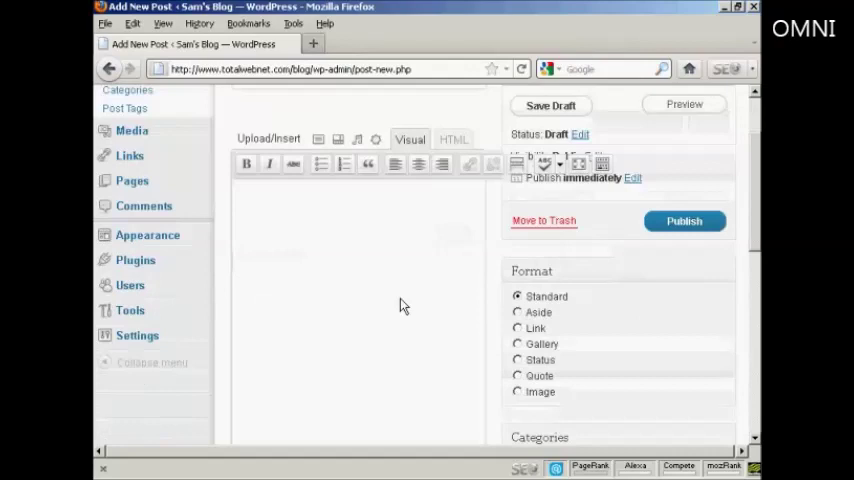
Enter the body text 'My name is Sam!' in the post editor.
click(253, 205)
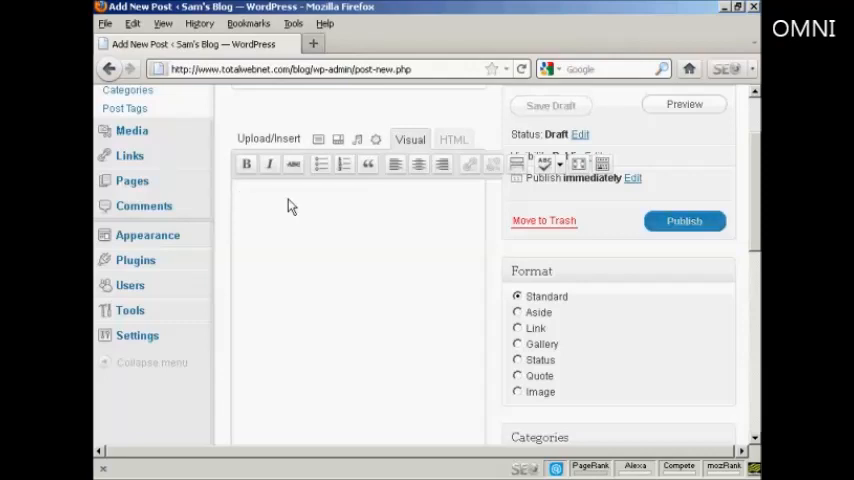
text(My)
text( name is)
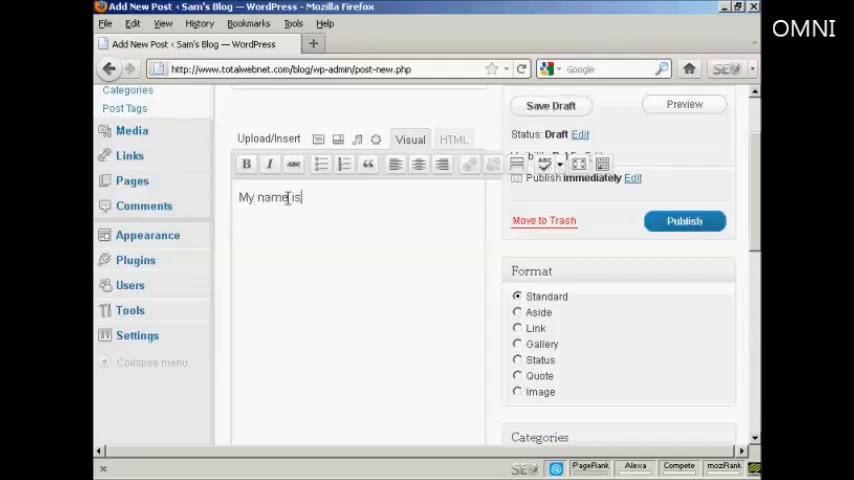
text( Sam)
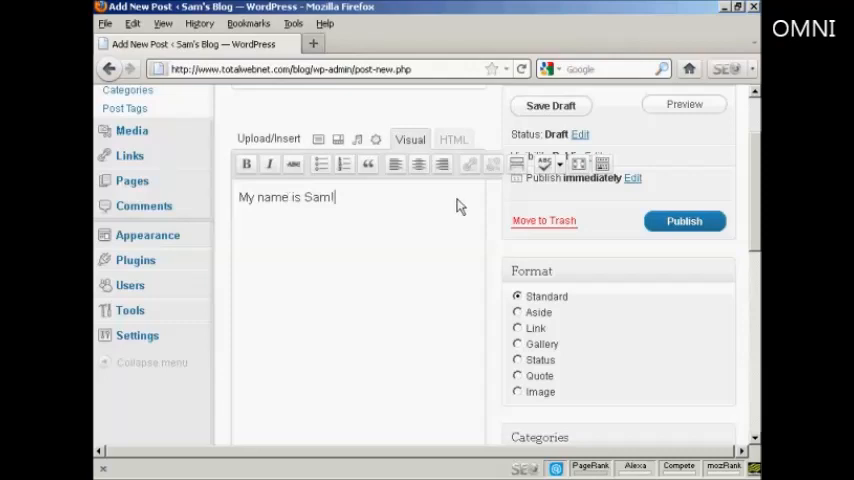
click(453, 139)
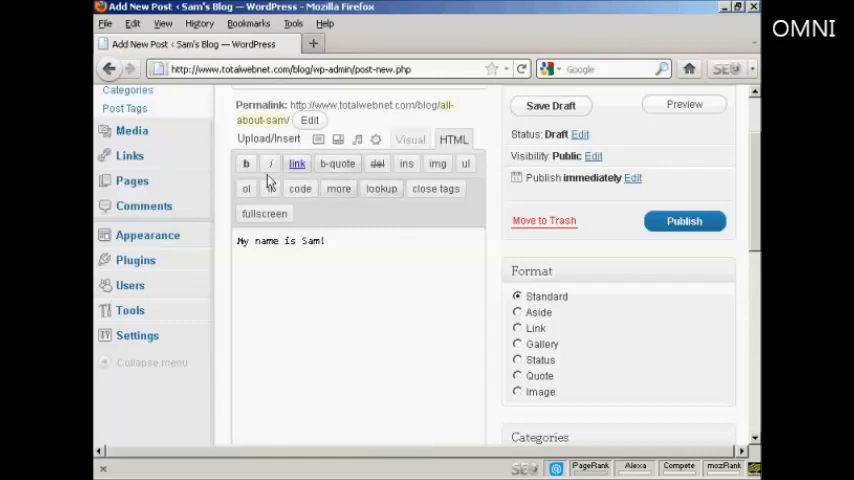
drag(325, 240, 237, 240)
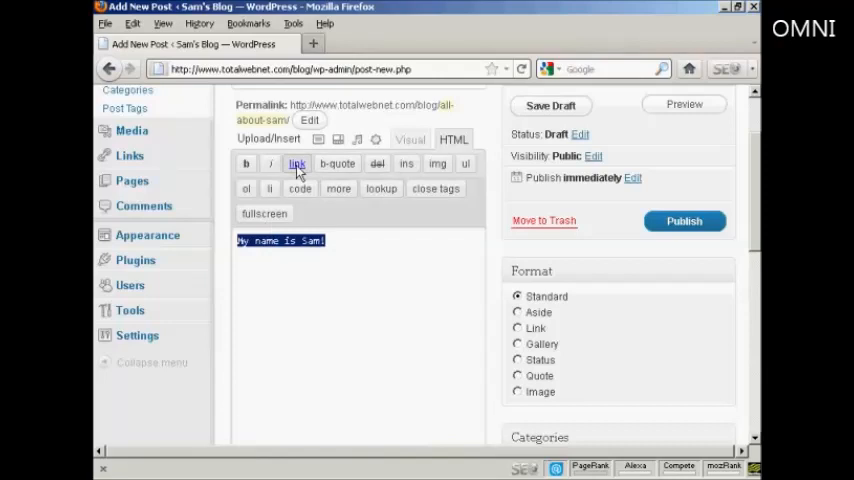
click(362, 240)
click(410, 139)
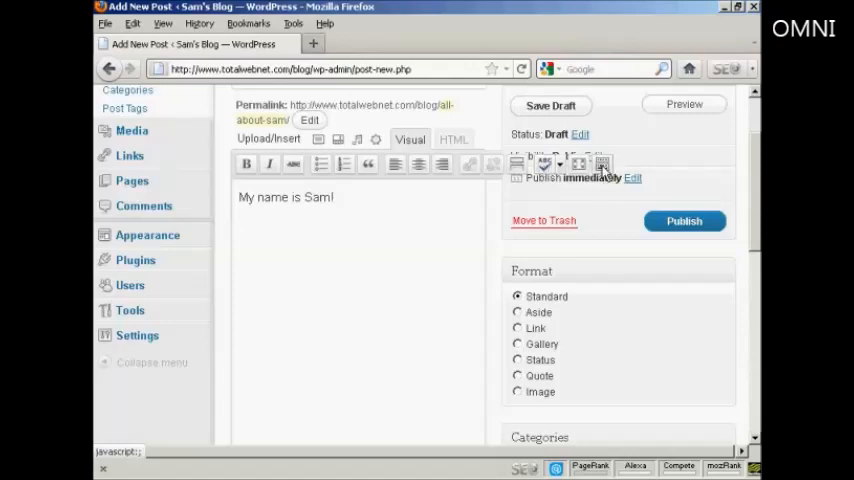
click(603, 164)
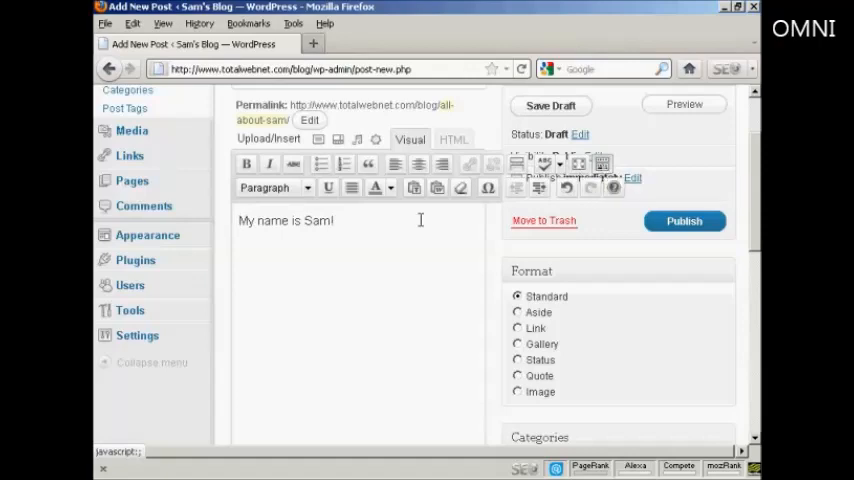
Peek at the Paragraph style list and the text colour palette without changing anything.
click(309, 190)
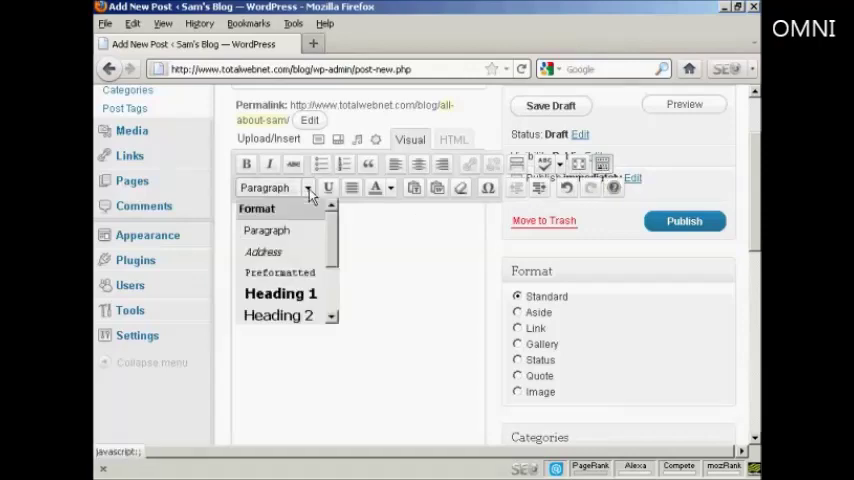
click(385, 230)
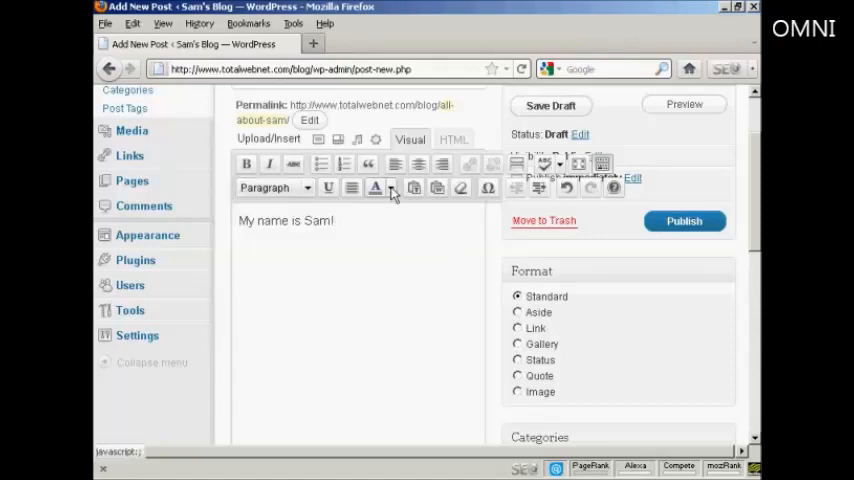
click(392, 190)
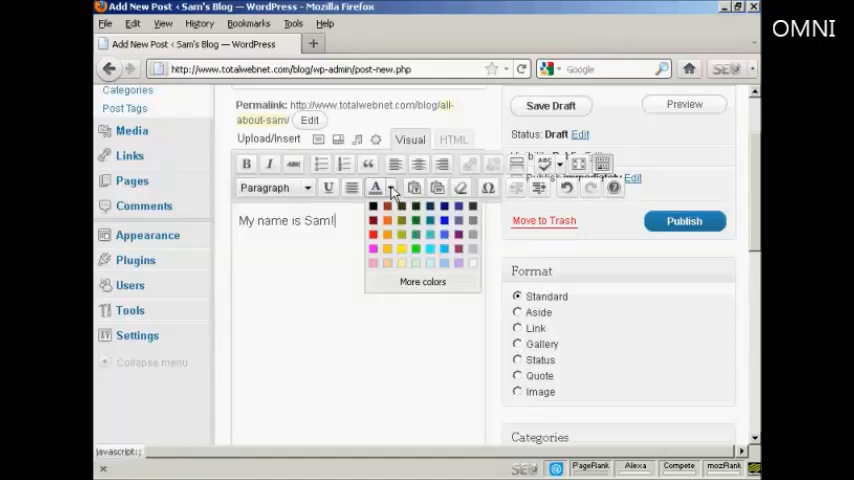
click(392, 190)
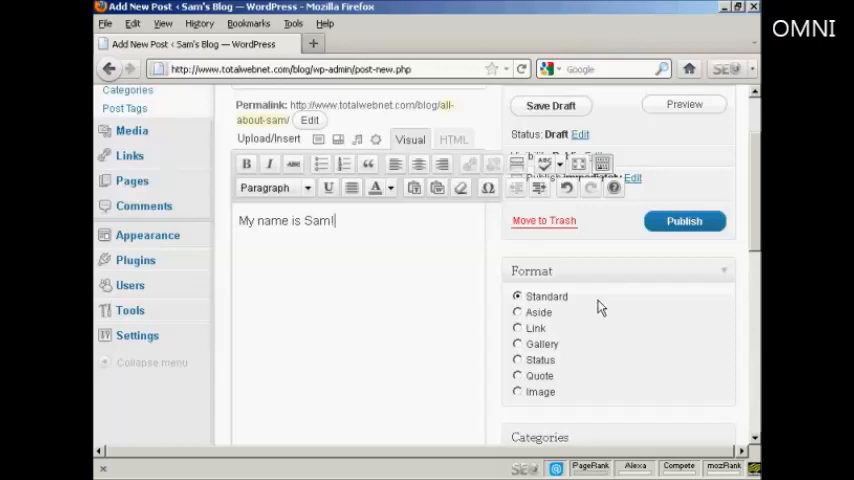
click(689, 108)
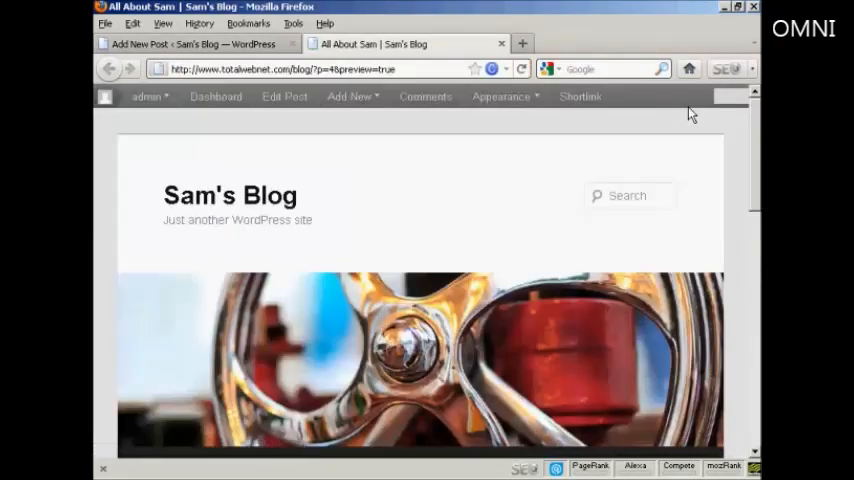
drag(755, 122, 757, 235)
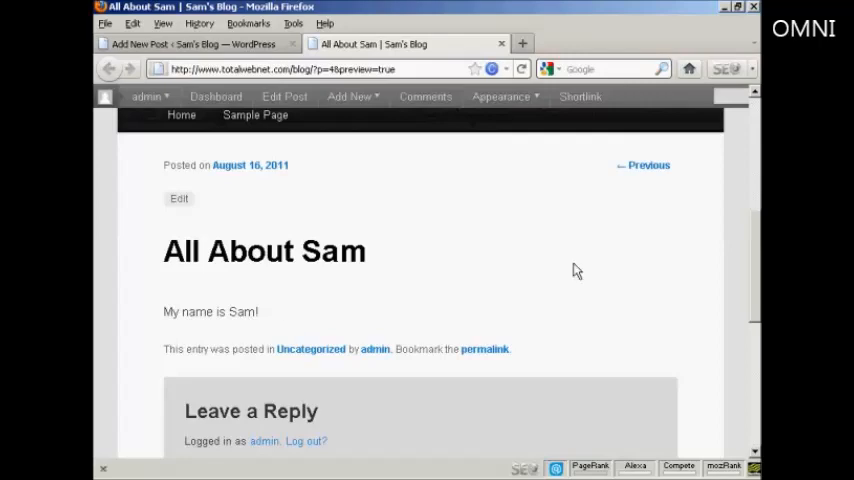
drag(757, 226, 757, 105)
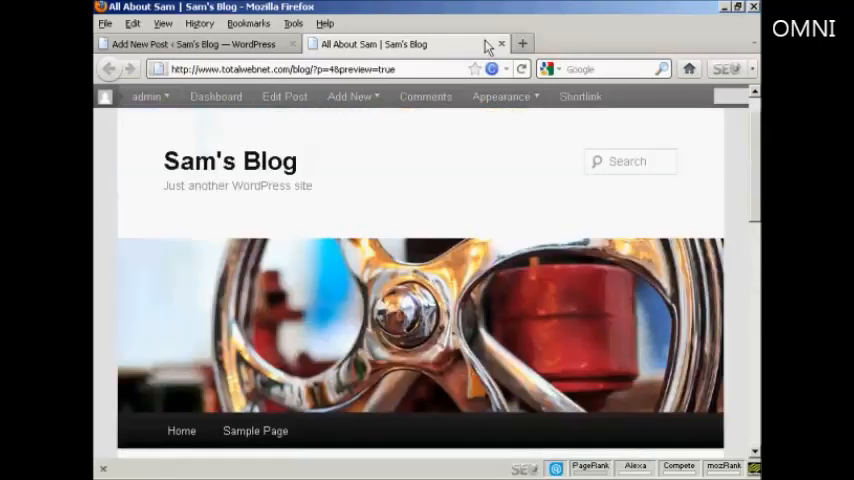
click(503, 46)
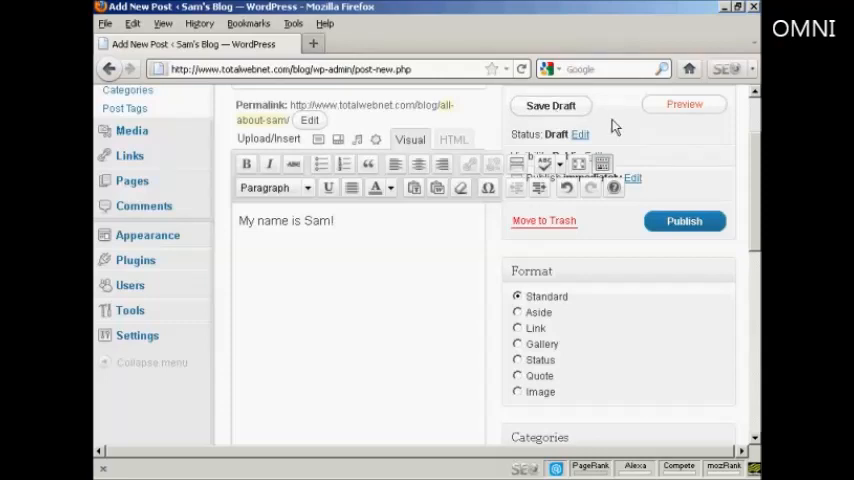
Publish 'All About Sam' and view the published post on the blog.
click(690, 222)
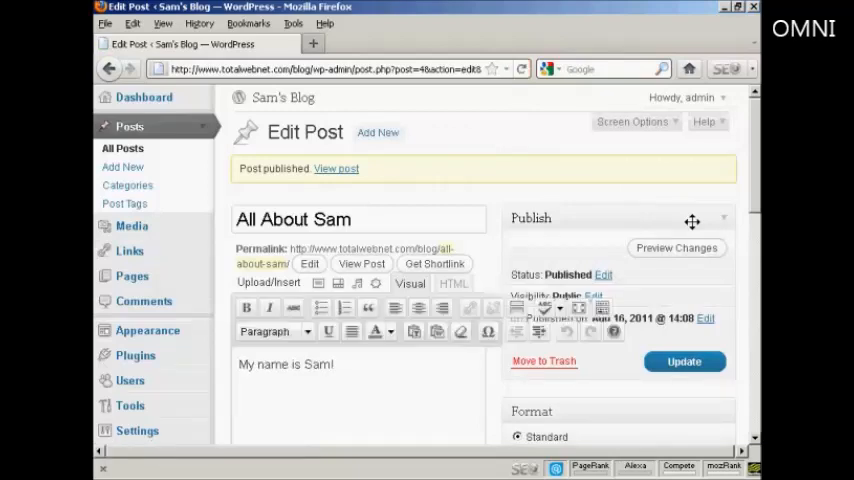
click(346, 176)
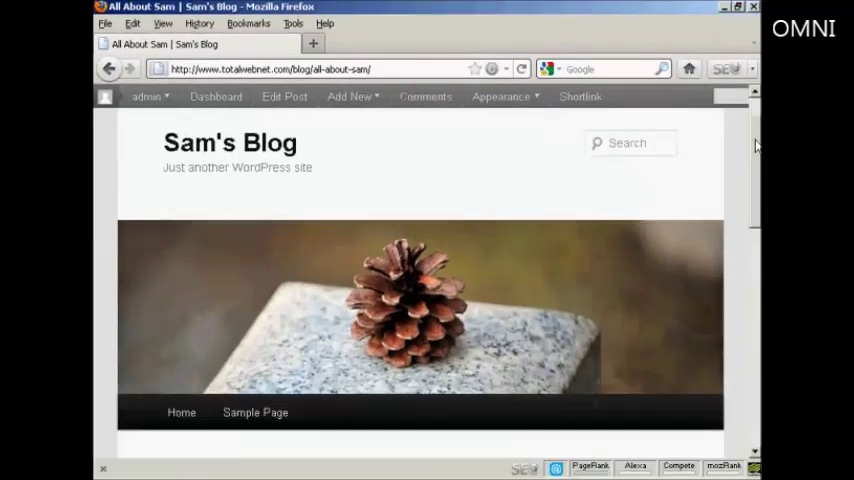
drag(755, 145, 755, 250)
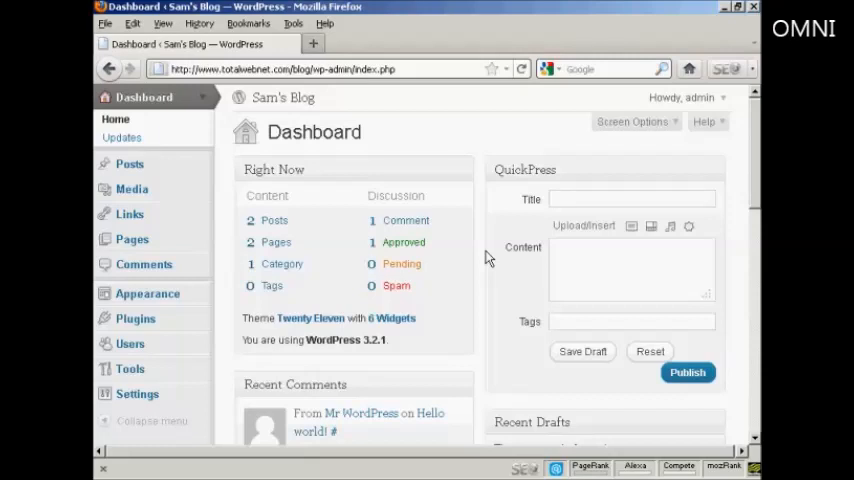
text(QuickPress)
text( Demo)
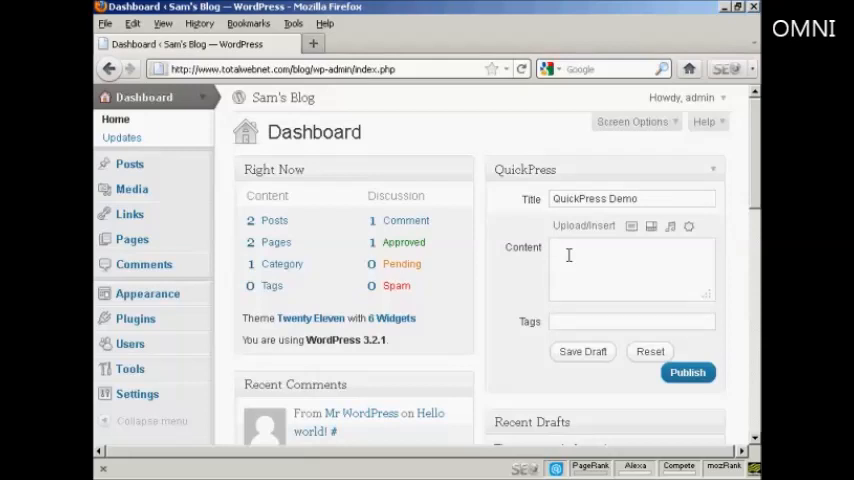
text(This is )
text(the )
text(Qui)
text(ckPress )
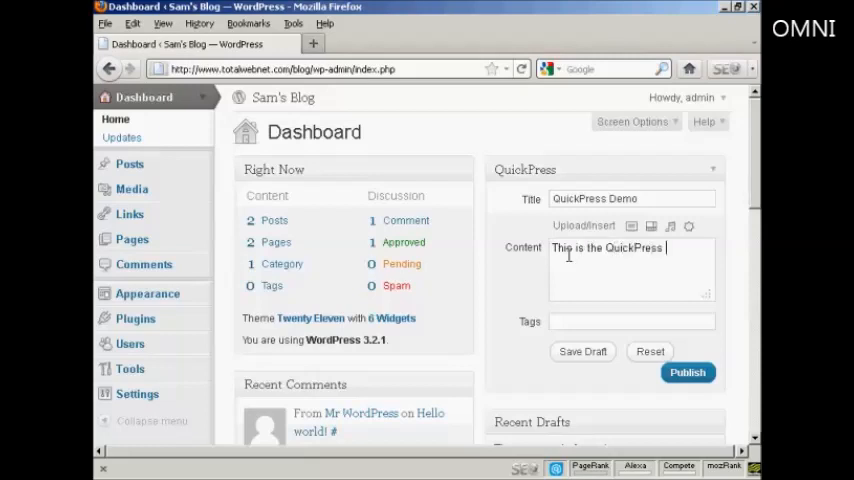
text(Feature)
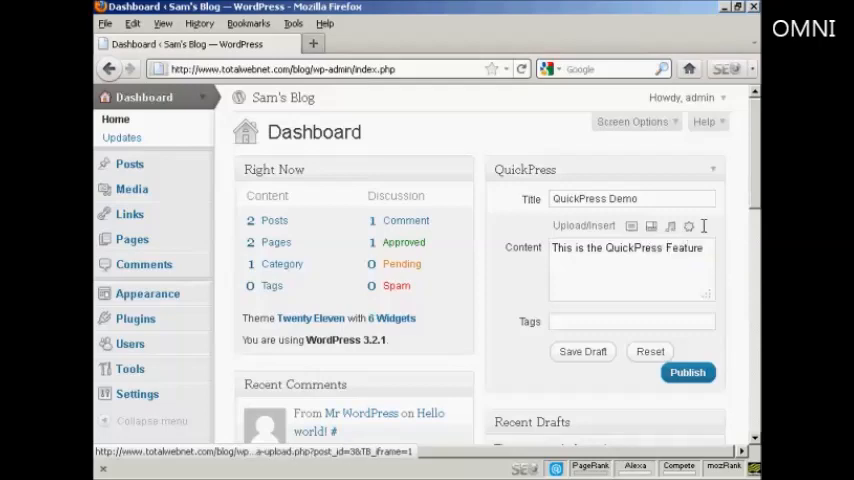
Add the tags 'quickpress,video demonstration,' and publish the QuickPress Demo post.
click(595, 318)
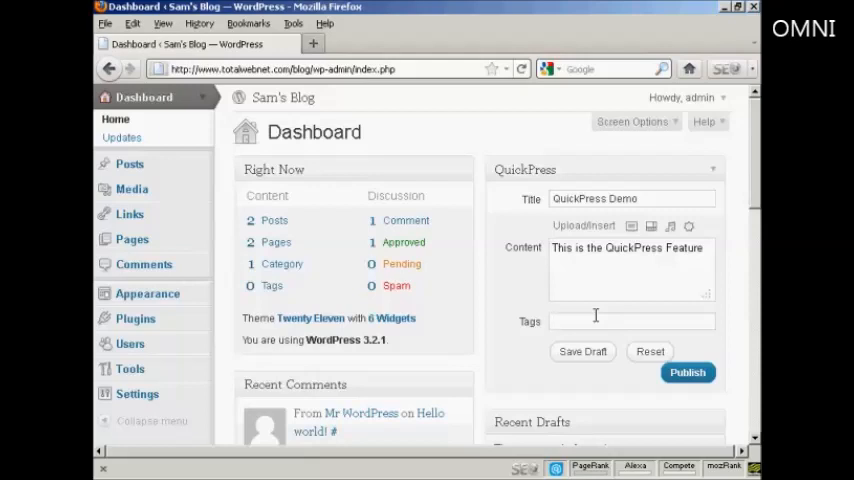
text(quickpress,)
text(video)
text(demo)
text(nstr)
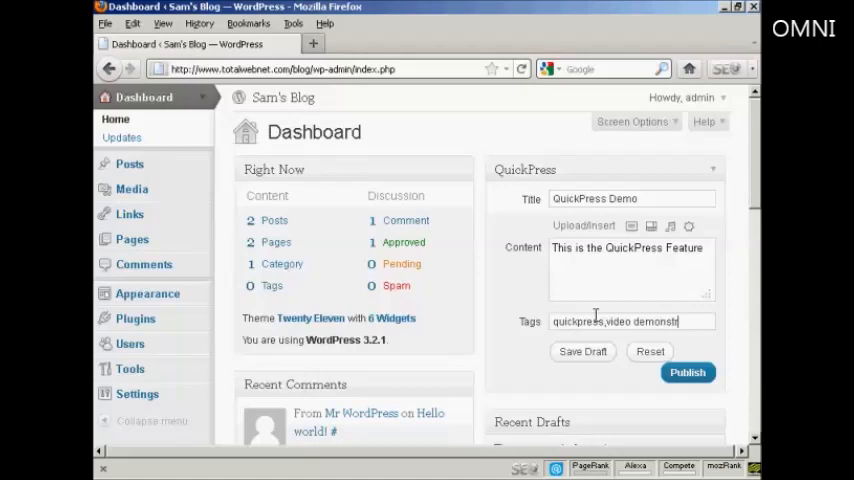
text(ation,)
click(688, 373)
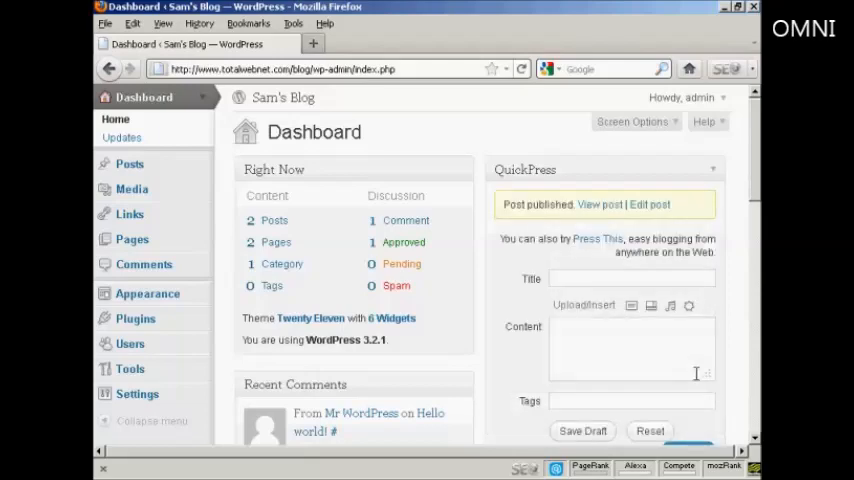
View the live QuickPress Demo post with its text and both tags.
click(600, 205)
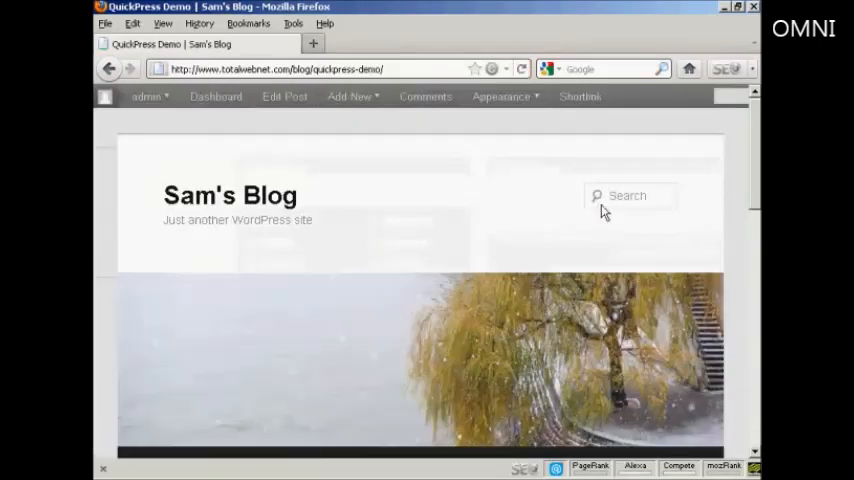
scroll(604, 210, down, 2)
scroll(604, 210, down, 2)
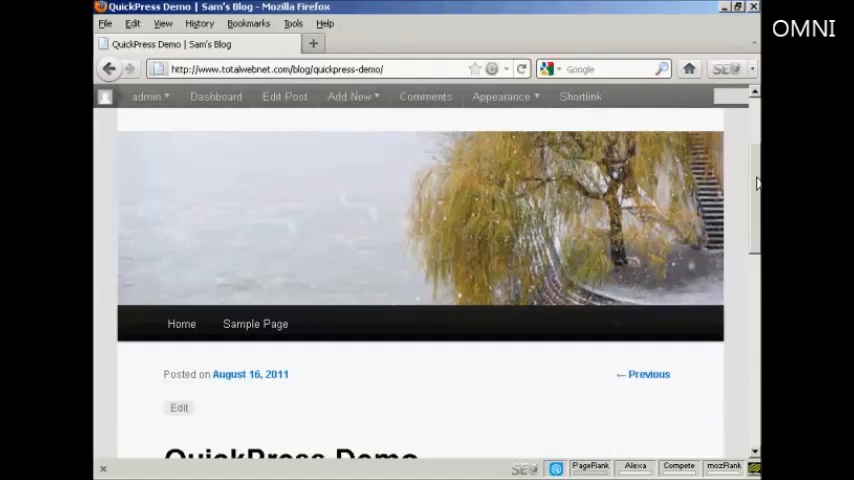
drag(756, 182, 756, 248)
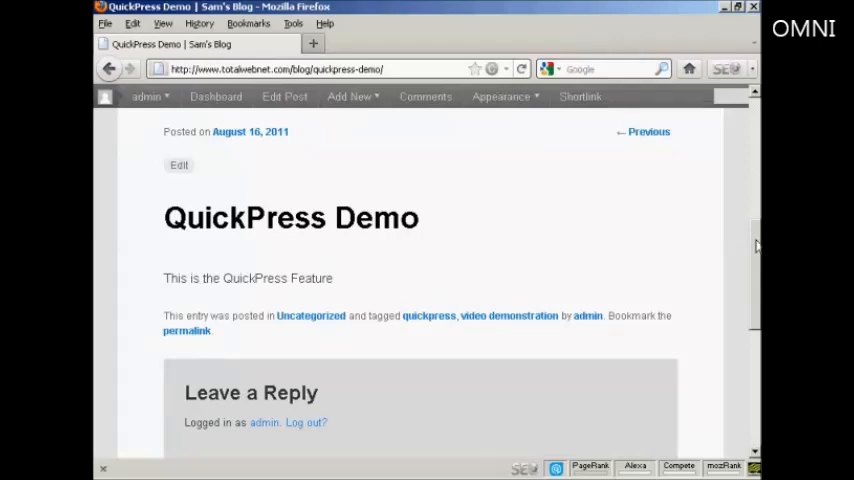
scroll(752, 239, down, 2)
scroll(752, 239, up, 6)
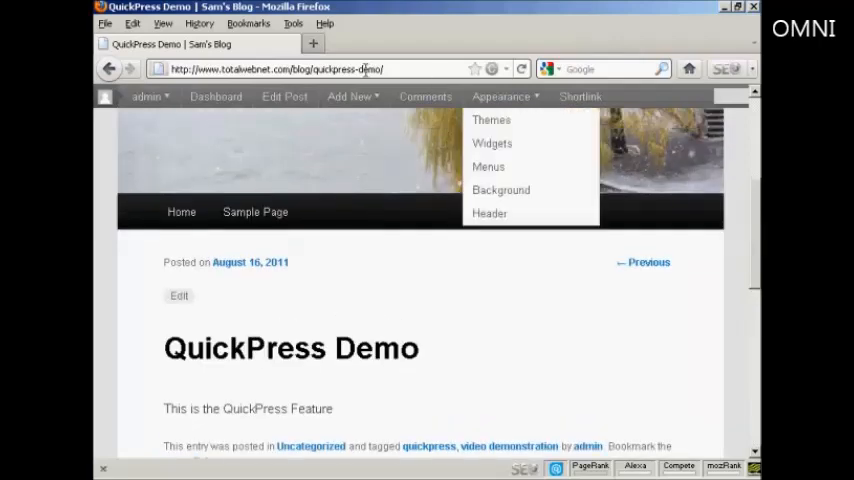